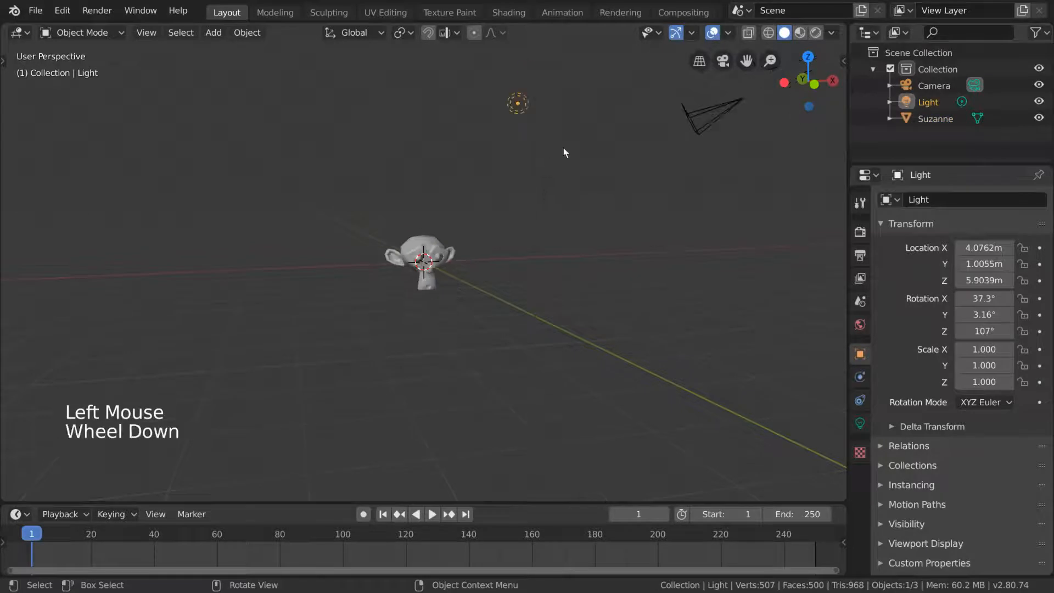
pyautogui.click(214, 33)
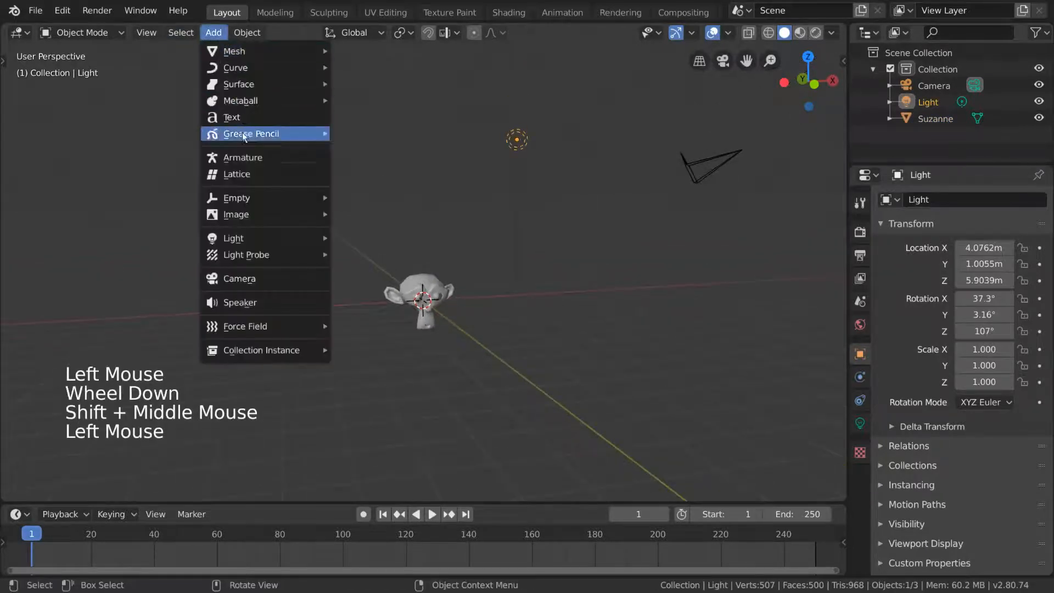
pyautogui.moveTo(321, 240)
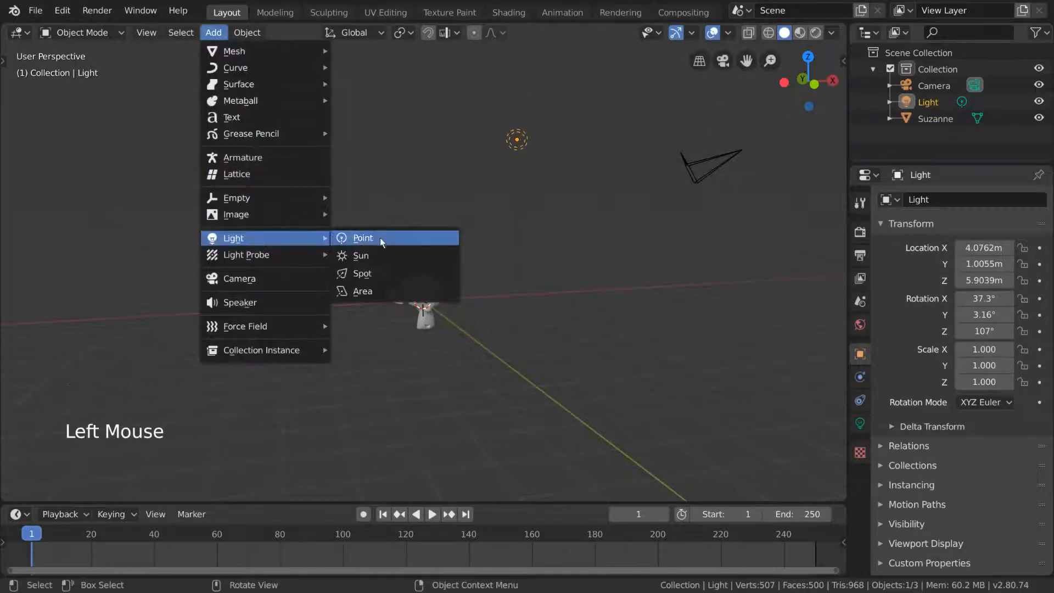
pyautogui.moveTo(541, 238); pyautogui.dragTo(506, 177, button='middle')
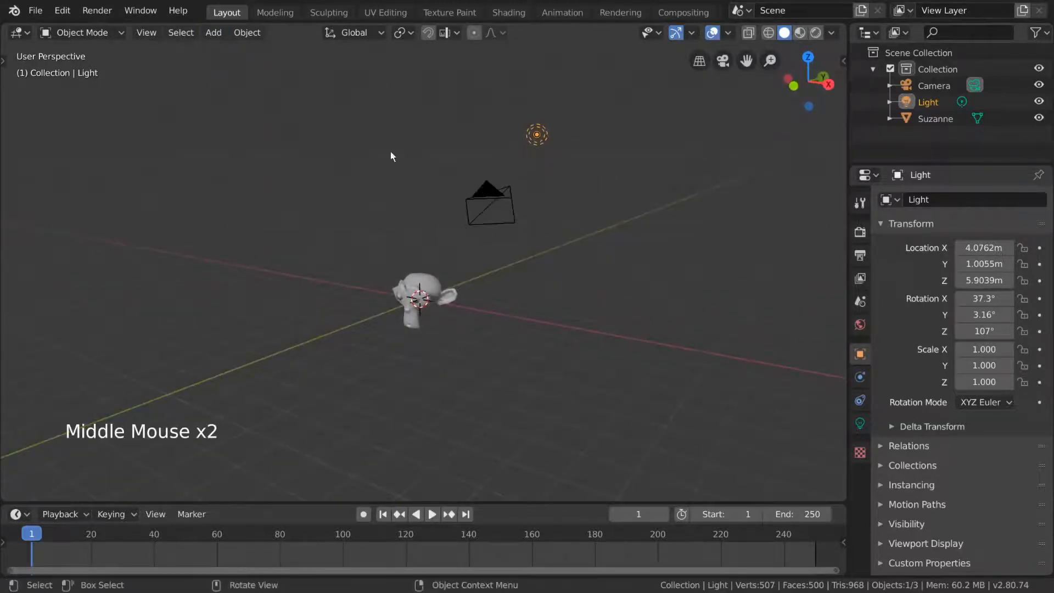
# Move the light to the front side of Suzanne, at about X -2.58 m, Y -3.92 m, Z 2.11 m
pyautogui.press('t')
pyautogui.click(21, 124)
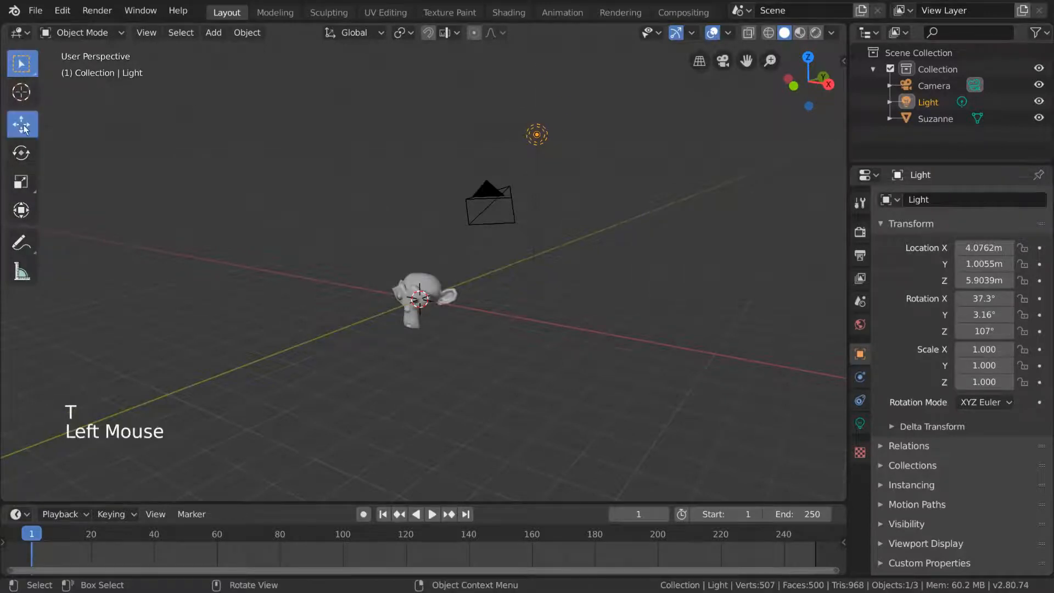
pyautogui.moveTo(539, 137); pyautogui.dragTo(322, 230)
pyautogui.moveTo(469, 273); pyautogui.dragTo(517, 266, button='middle')
pyautogui.moveTo(405, 202); pyautogui.dragTo(362, 247)
pyautogui.moveTo(362, 247); pyautogui.dragTo(458, 302, button='middle')
pyautogui.click(458, 303)
pyautogui.moveTo(458, 303); pyautogui.dragTo(459, 291)
pyautogui.moveTo(460, 291); pyautogui.dragTo(440, 274, button='middle')
pyautogui.scroll(2, 455, 282)
pyautogui.moveTo(254, 231)
pyautogui.mouseDown()
pyautogui.moveTo(275, 179)
pyautogui.moveTo(241, 233)
pyautogui.moveTo(245, 215)
pyautogui.mouseUp()
pyautogui.moveTo(518, 262); pyautogui.dragTo(523, 271, button='middle')
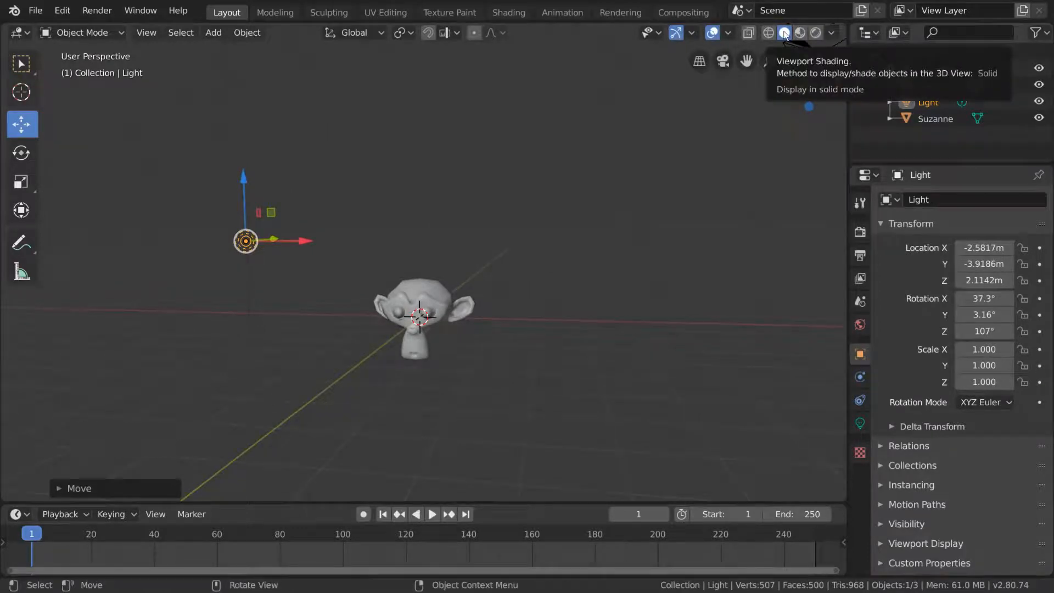
# Switch the viewport shading to Rendered
pyautogui.click(818, 33)
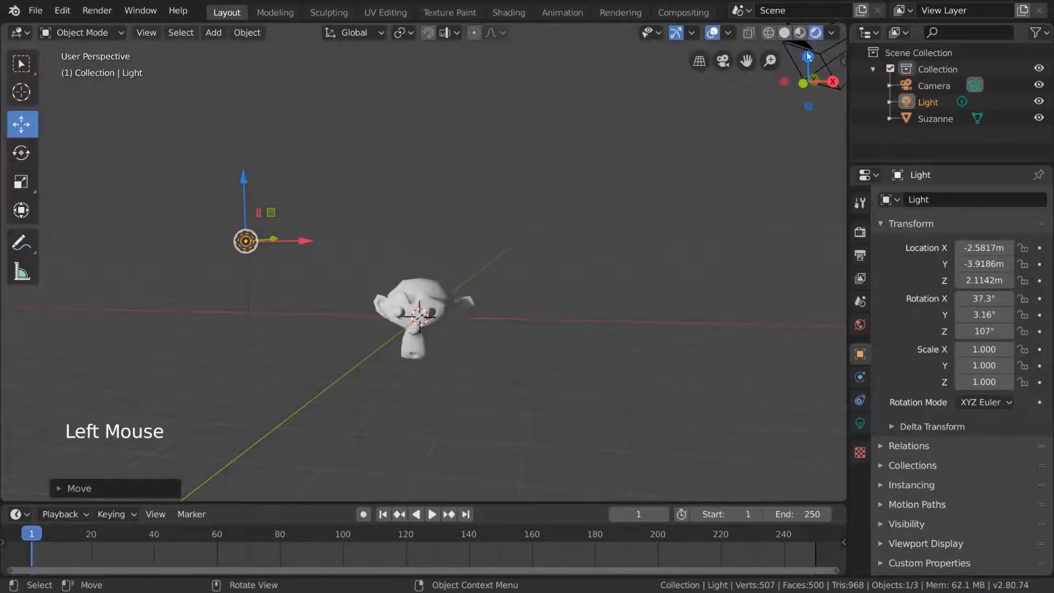
pyautogui.press('z')
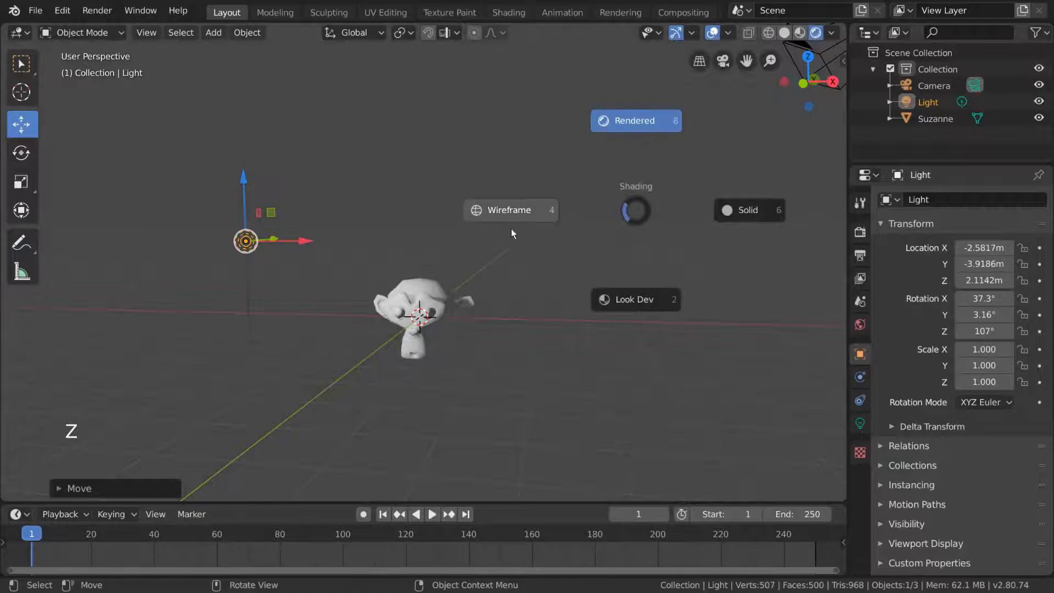
pyautogui.click(645, 124)
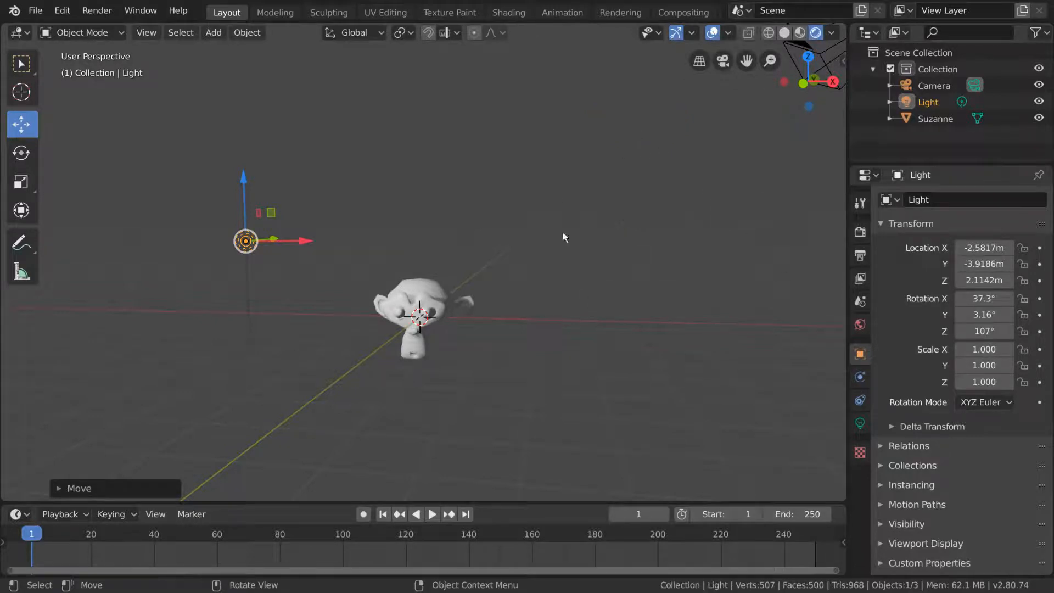
# Move the light farther from Suzanne, to about X -3.58 m, Y -4.16 m, Z 1.82 m
pyautogui.scroll(1, 247, 258)
pyautogui.moveTo(240, 291); pyautogui.dragTo(201, 308)
pyautogui.moveTo(201, 308); pyautogui.dragTo(366, 311, button='middle')
pyautogui.moveTo(366, 311); pyautogui.dragTo(308, 296, button='middle')
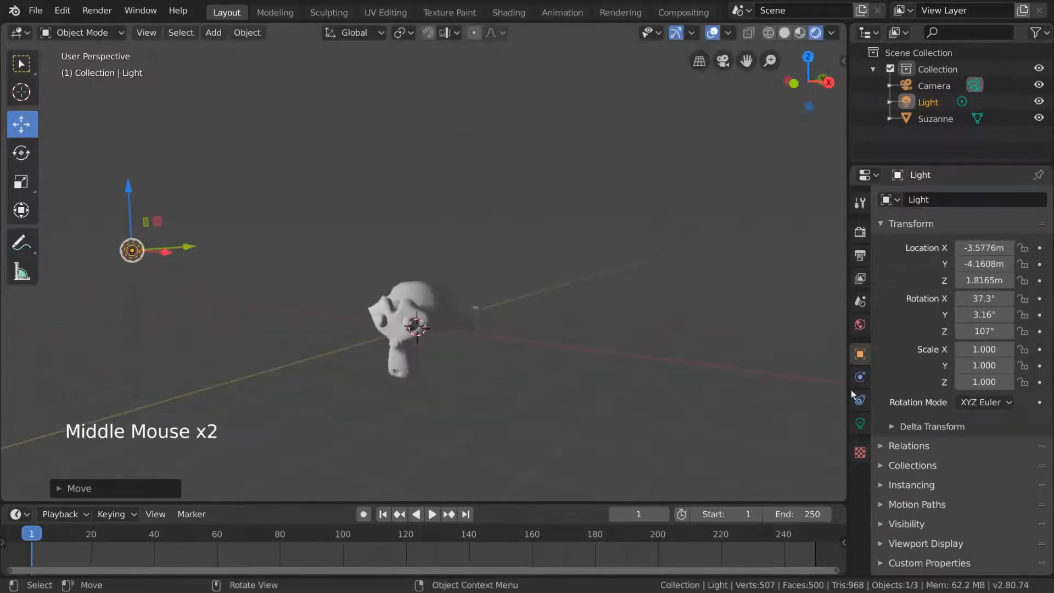
# Open the light's data settings, try a lower power, and set the power to 1000 W
pyautogui.click(860, 424)
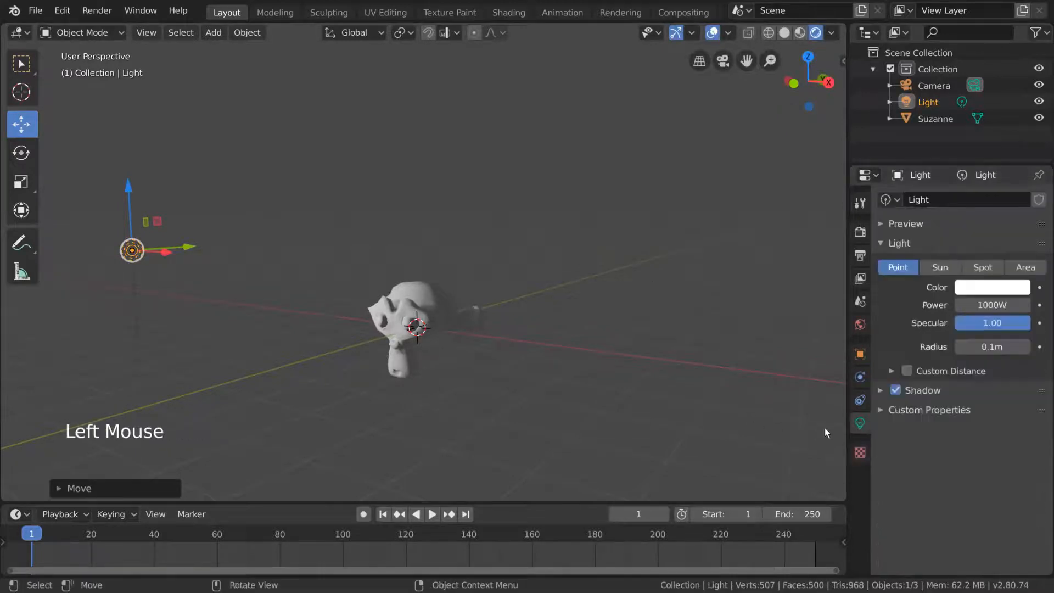
pyautogui.moveTo(994, 305)
pyautogui.mouseDown()
pyautogui.moveTo(960, 305)
pyautogui.moveTo(996, 304)
pyautogui.mouseUp()
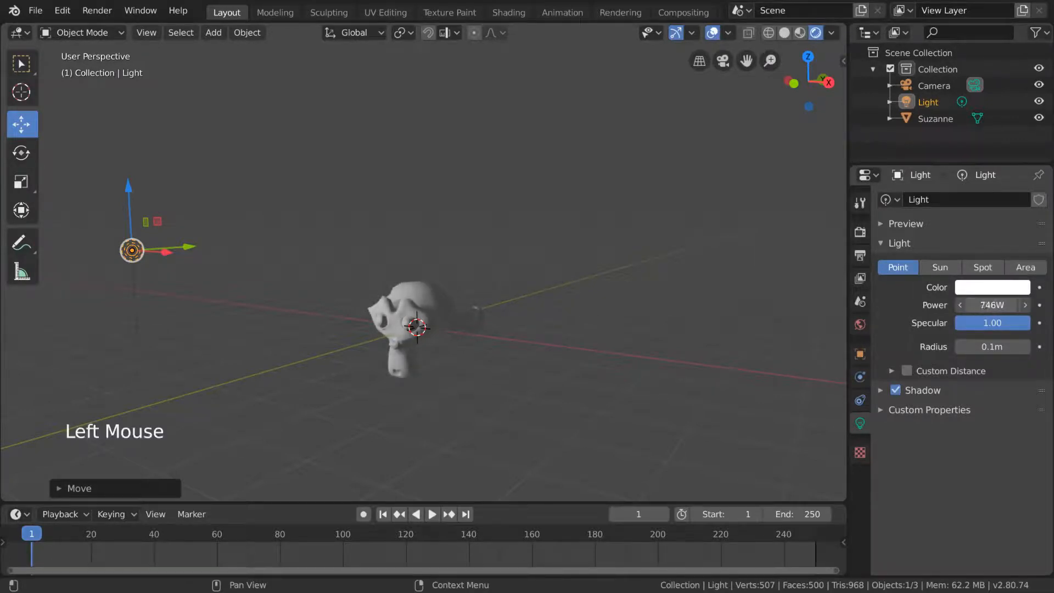
pyautogui.doubleClick(985, 308)
pyautogui.write('1000W')
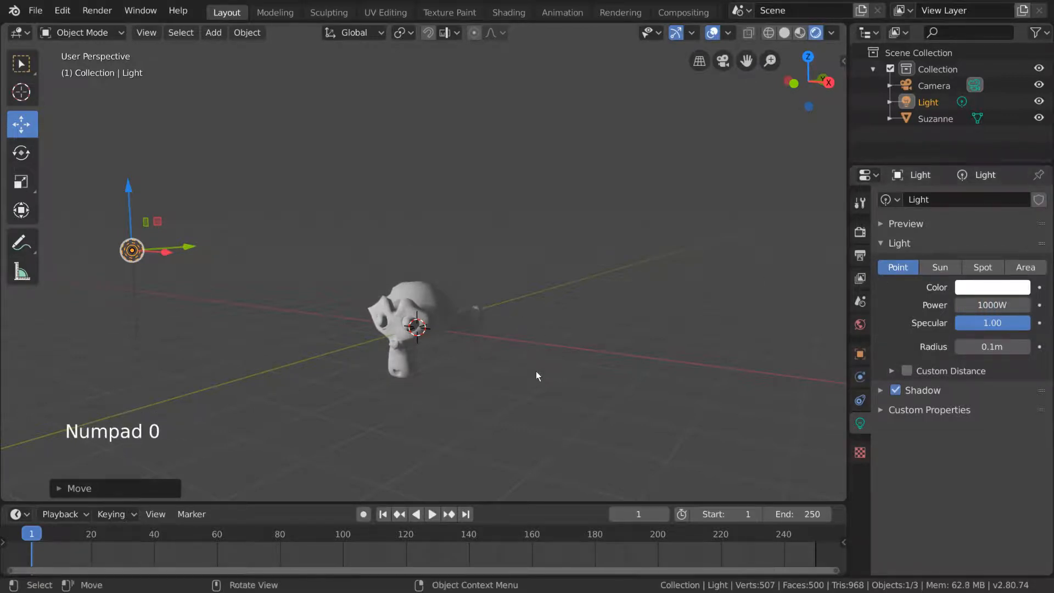
# Duplicate the light and place the copy on the opposite side of Suzanne
pyautogui.moveTo(535, 376); pyautogui.dragTo(565, 360, button='middle')
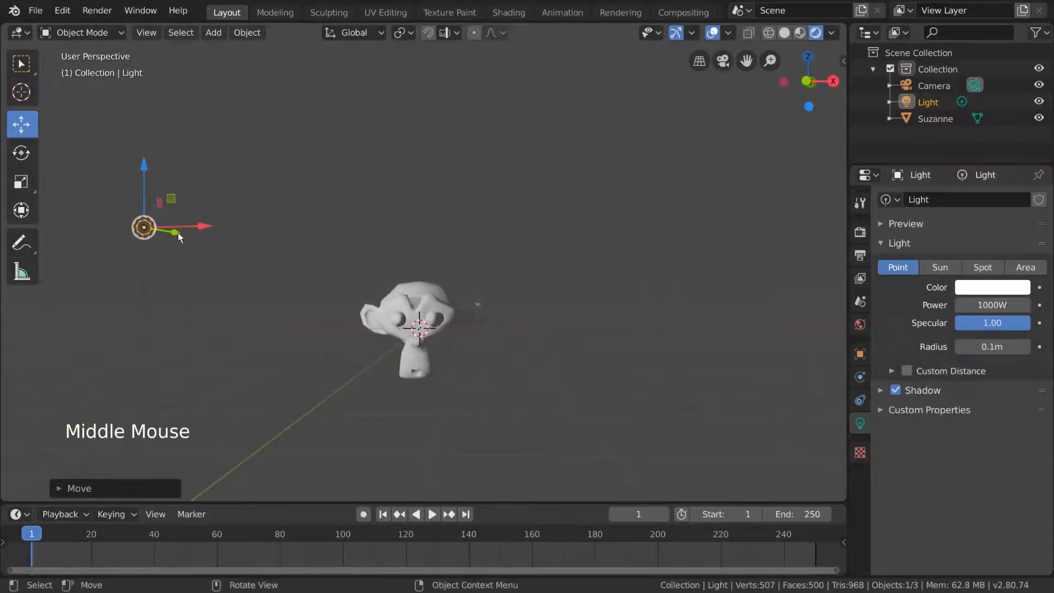
pyautogui.moveTo(511, 334); pyautogui.dragTo(557, 309, button='middle')
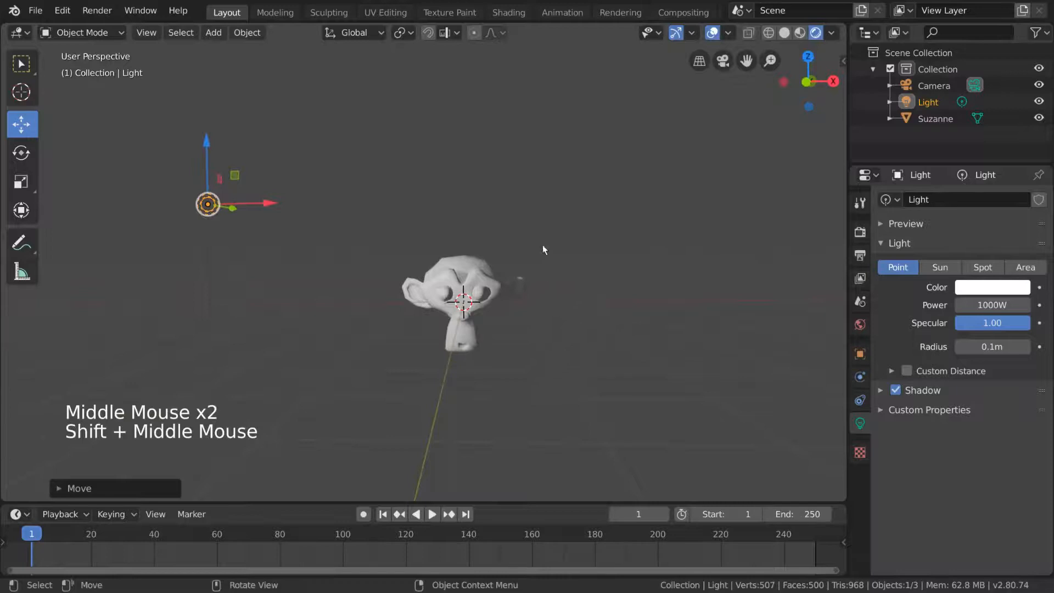
pyautogui.scroll(1, 608, 260)
pyautogui.moveTo(605, 274); pyautogui.dragTo(589, 288, button='middle')
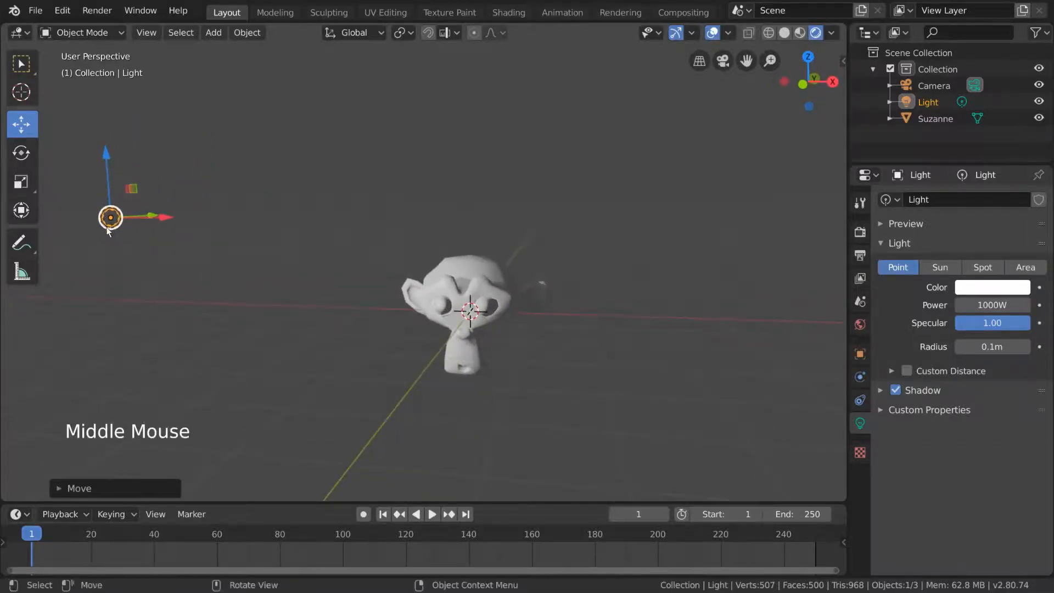
pyautogui.hotkey('shift', 'd')
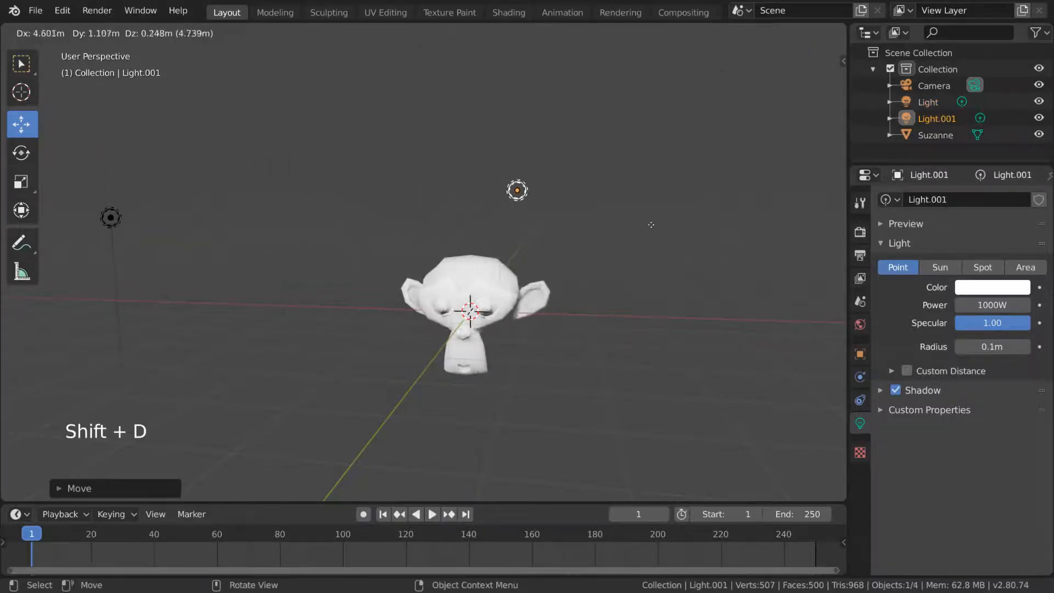
pyautogui.click(684, 265)
pyautogui.moveTo(683, 265); pyautogui.dragTo(651, 205, button='middle')
# Lower the duplicated light below Suzanne's face level and move it farther out to the side
pyautogui.moveTo(644, 162); pyautogui.dragTo(659, 314)
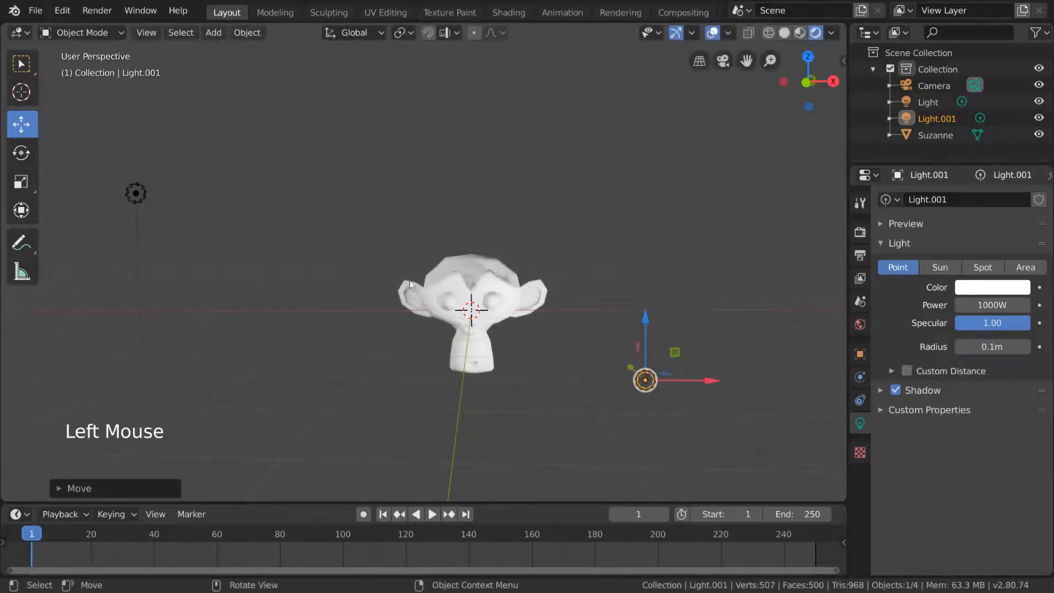
pyautogui.moveTo(700, 388); pyautogui.dragTo(743, 377)
pyautogui.moveTo(742, 377); pyautogui.dragTo(637, 315, button='middle')
pyautogui.scroll(-2, 640, 287)
pyautogui.moveTo(578, 334); pyautogui.dragTo(588, 351)
pyautogui.moveTo(588, 351); pyautogui.dragTo(581, 243, button='middle')
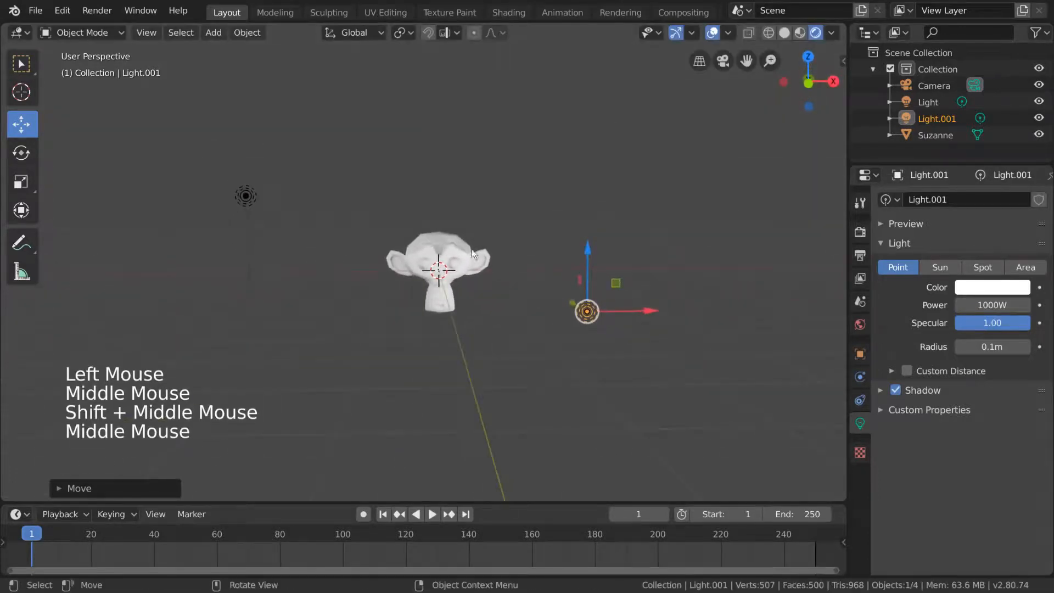
# Reduce the second light's power to about 33.7 W so it acts as a weak fill
pyautogui.scroll(1, 477, 288)
pyautogui.keyDown('shift'); pyautogui.scroll(1, 480, 290); pyautogui.keyUp('shift')
pyautogui.keyDown('shift'); pyautogui.moveTo(479, 290); pyautogui.dragTo(476, 269, button='middle'); pyautogui.keyUp('shift')
pyautogui.moveTo(476, 269); pyautogui.dragTo(472, 246, button='middle')
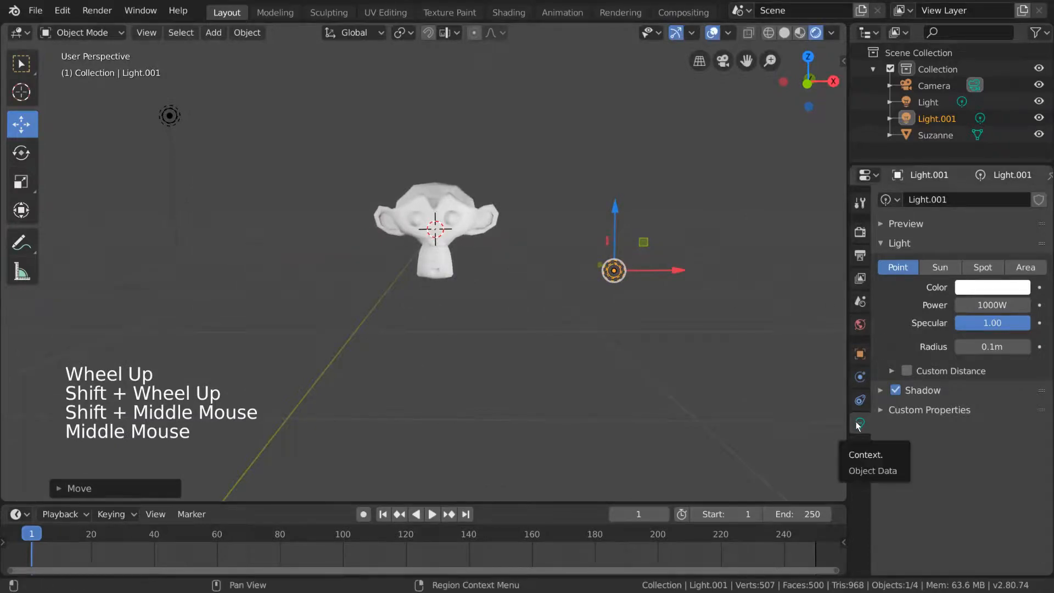
pyautogui.moveTo(992, 305); pyautogui.dragTo(966, 305)
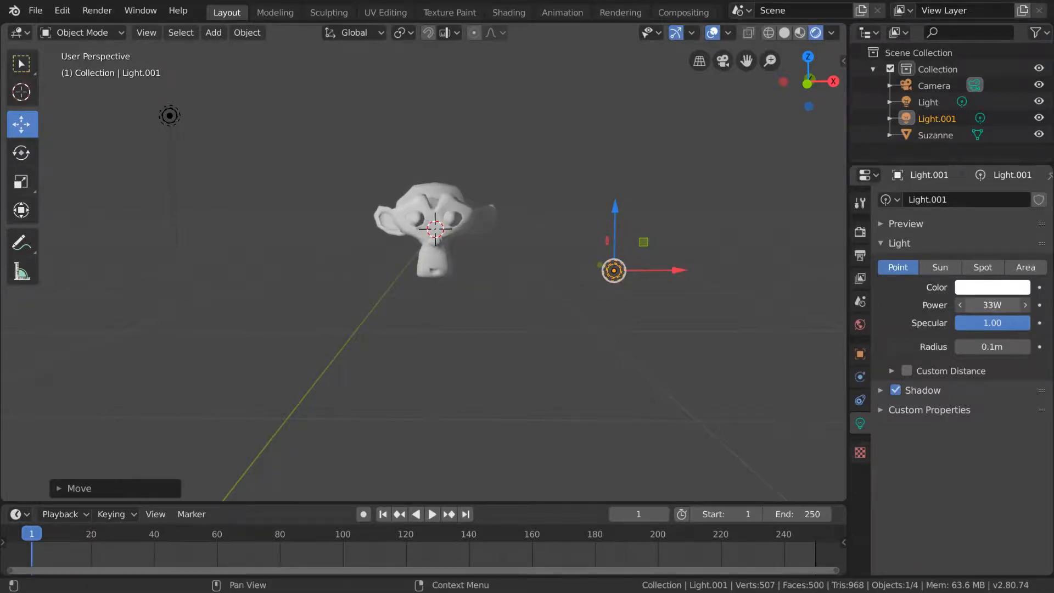
pyautogui.moveTo(497, 253); pyautogui.dragTo(544, 240, button='middle')
pyautogui.click(991, 305)
pyautogui.moveTo(506, 300); pyautogui.dragTo(510, 308, button='middle')
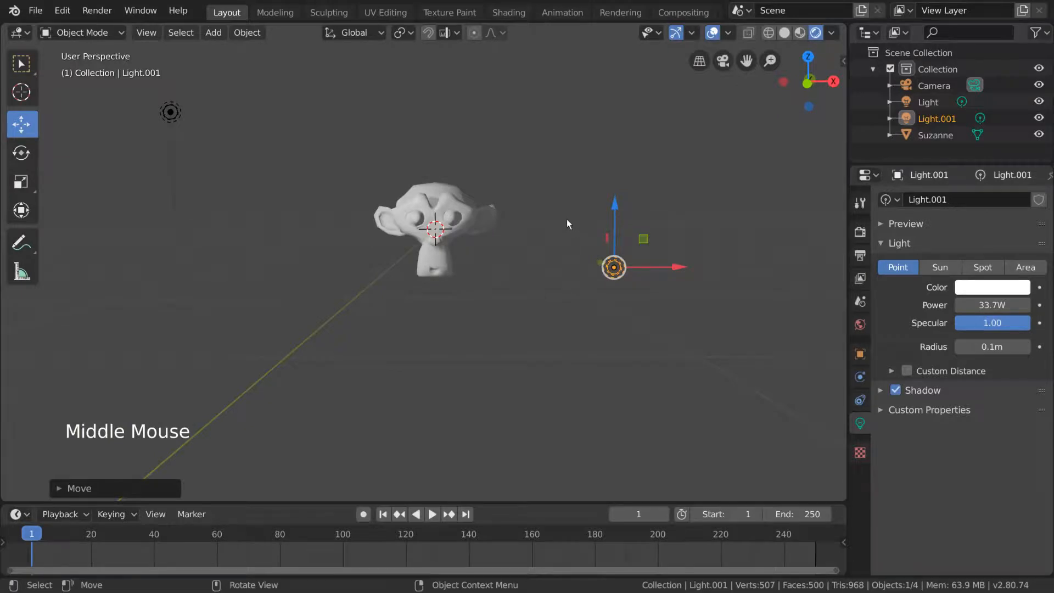
# Duplicate the fill light and move the copy behind Suzanne, with movement along global Z locked
pyautogui.moveTo(573, 192); pyautogui.dragTo(541, 224, button='middle')
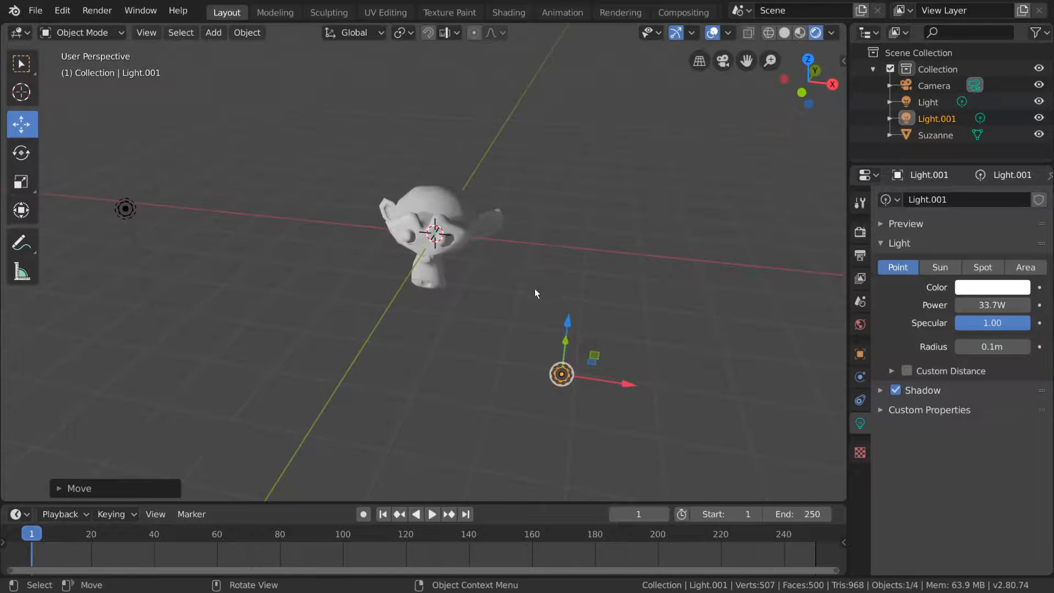
pyautogui.moveTo(532, 287); pyautogui.dragTo(545, 322, button='middle')
pyautogui.scroll(-1, 545, 318)
pyautogui.hotkey('shift', 'd')
pyautogui.hotkey('shift', 'z')
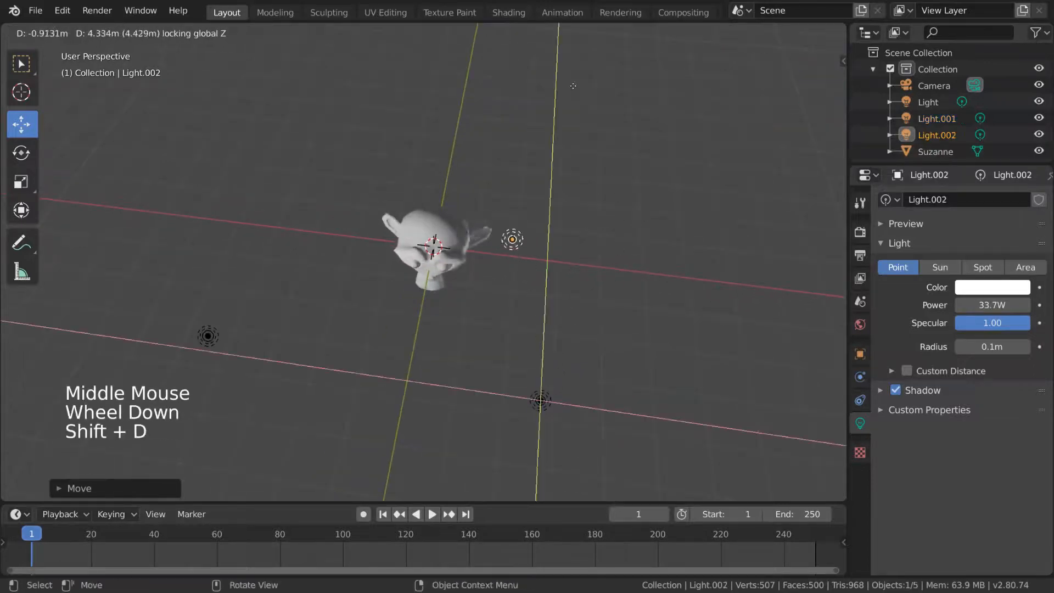
pyautogui.click(536, 466)
# Reposition the third light so it sits behind and to the side of Suzanne's head
pyautogui.moveTo(536, 466); pyautogui.dragTo(546, 318, button='middle')
pyautogui.press('g')
pyautogui.click(561, 333)
pyautogui.press('g')
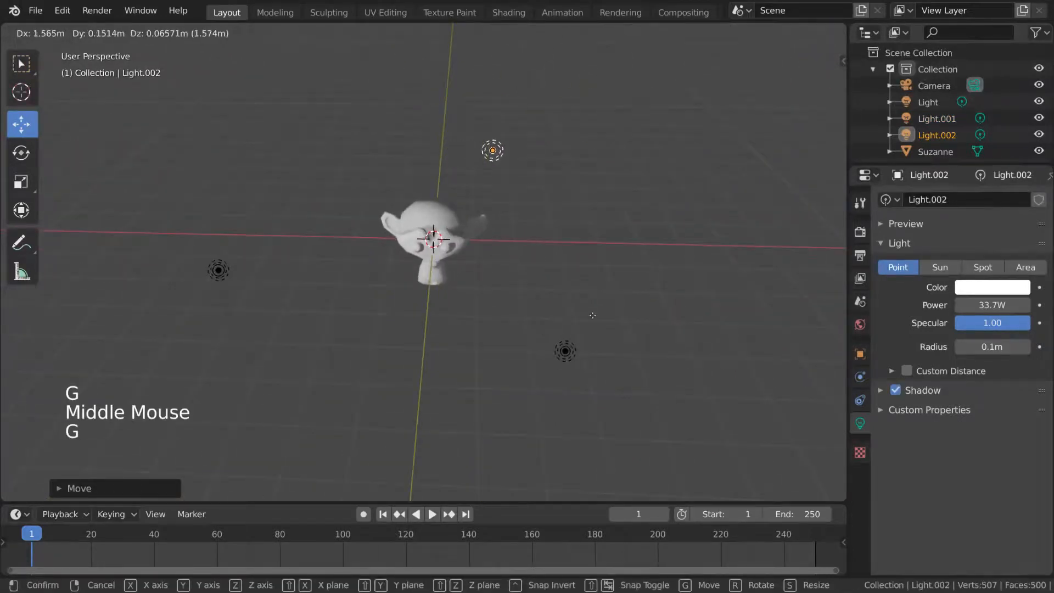
pyautogui.click(548, 325)
pyautogui.moveTo(547, 325); pyautogui.dragTo(515, 275, button='middle')
pyautogui.press('g')
pyautogui.click(509, 288)
pyautogui.scroll(2, 546, 241)
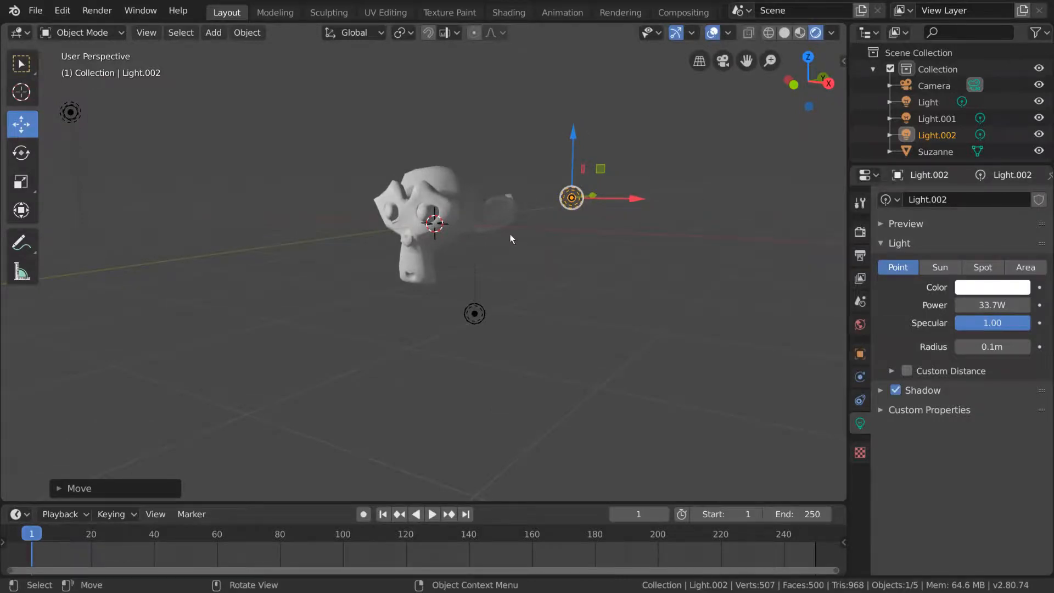
# Set the power of the light behind Suzanne to 50000 W
pyautogui.click(995, 304)
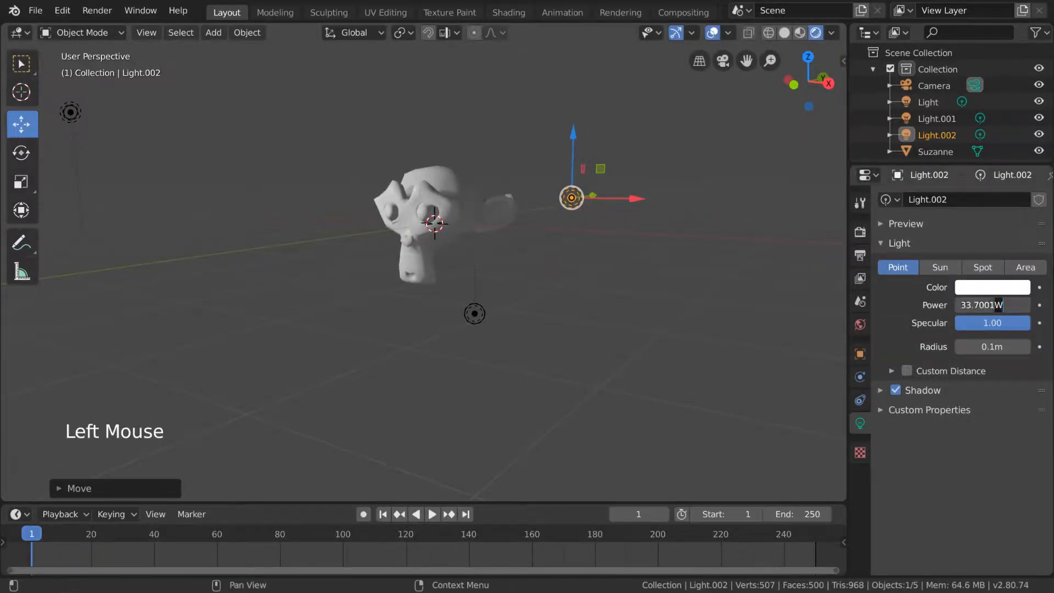
pyautogui.click(868, 249)
pyautogui.moveTo(979, 304); pyautogui.dragTo(1007, 305)
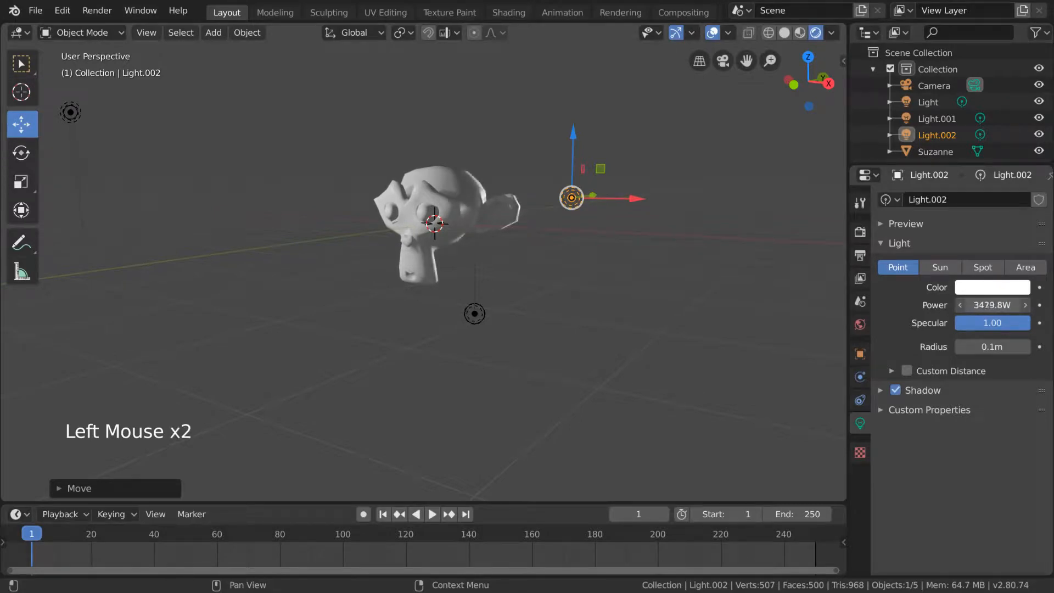
pyautogui.moveTo(988, 305); pyautogui.dragTo(1004, 305)
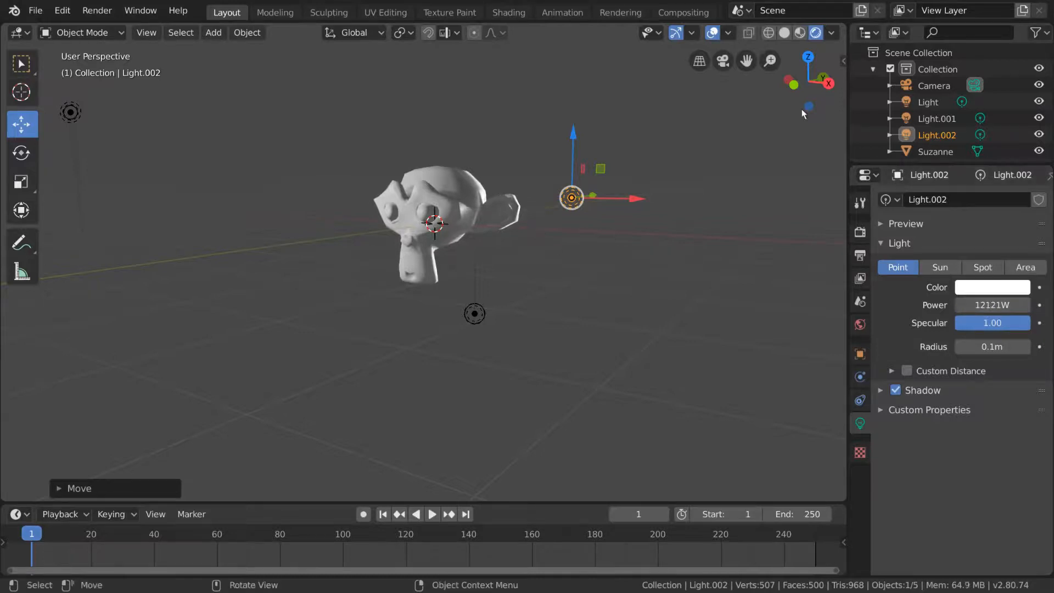
pyautogui.click(991, 305)
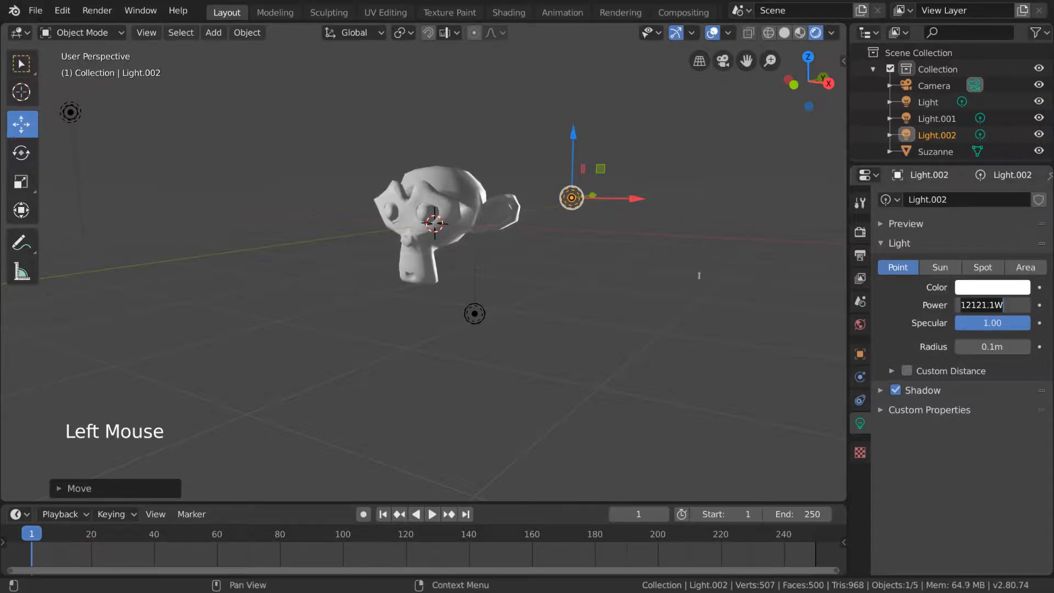
pyautogui.write('5000')
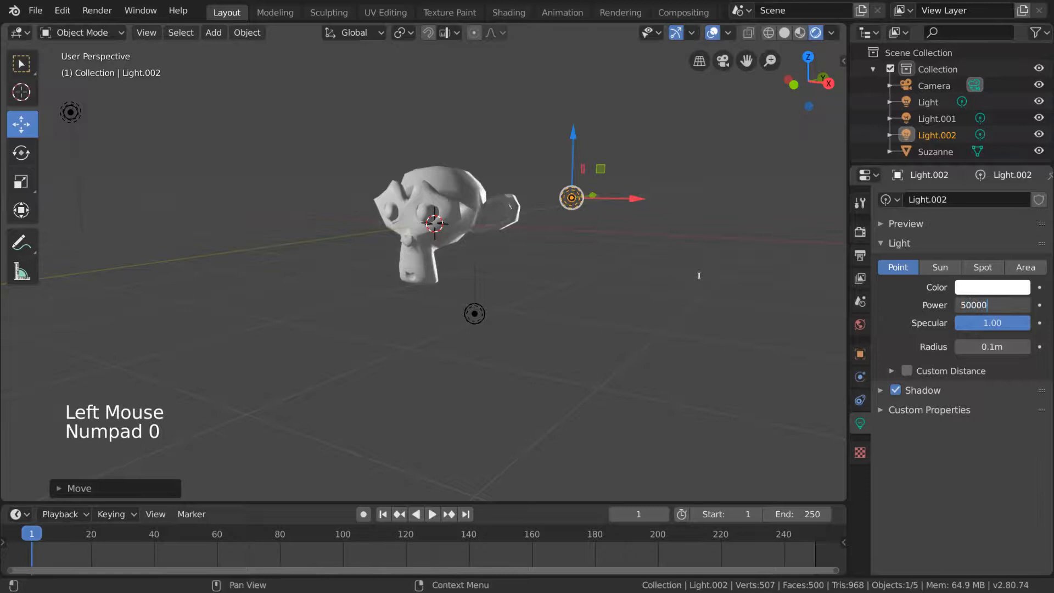
pyautogui.write('0')
pyautogui.press('Return')
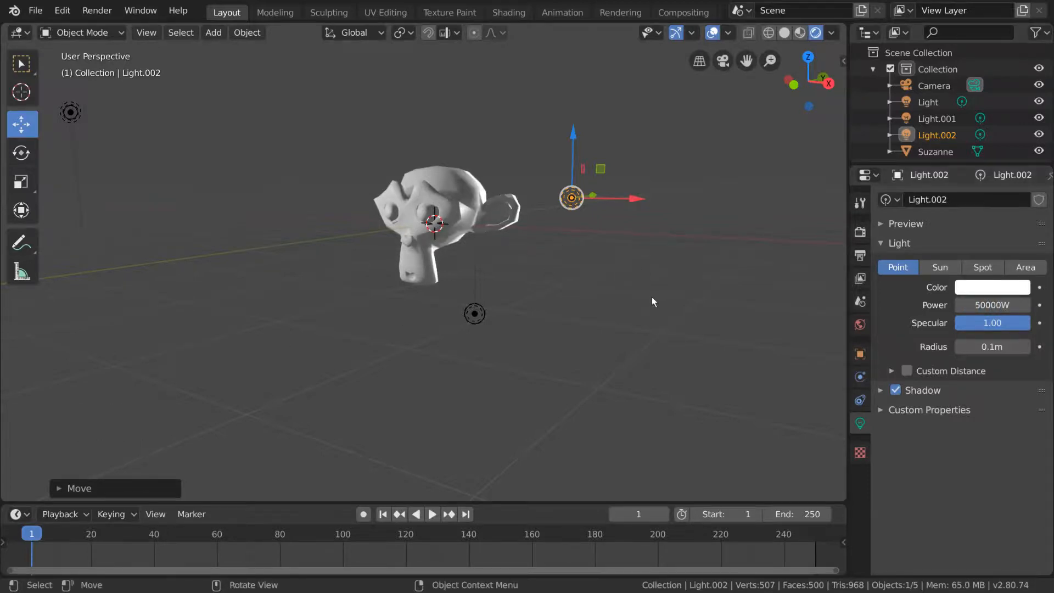
# Deselect the back light and add a cube mesh at the 3D cursor
pyautogui.moveTo(588, 269)
pyautogui.mouseDown(button='middle')
pyautogui.moveTo(558, 294)
pyautogui.moveTo(561, 252)
pyautogui.moveTo(688, 268)
pyautogui.moveTo(598, 265)
pyautogui.moveTo(590, 278)
pyautogui.mouseUp(button='middle')
pyautogui.click(590, 278)
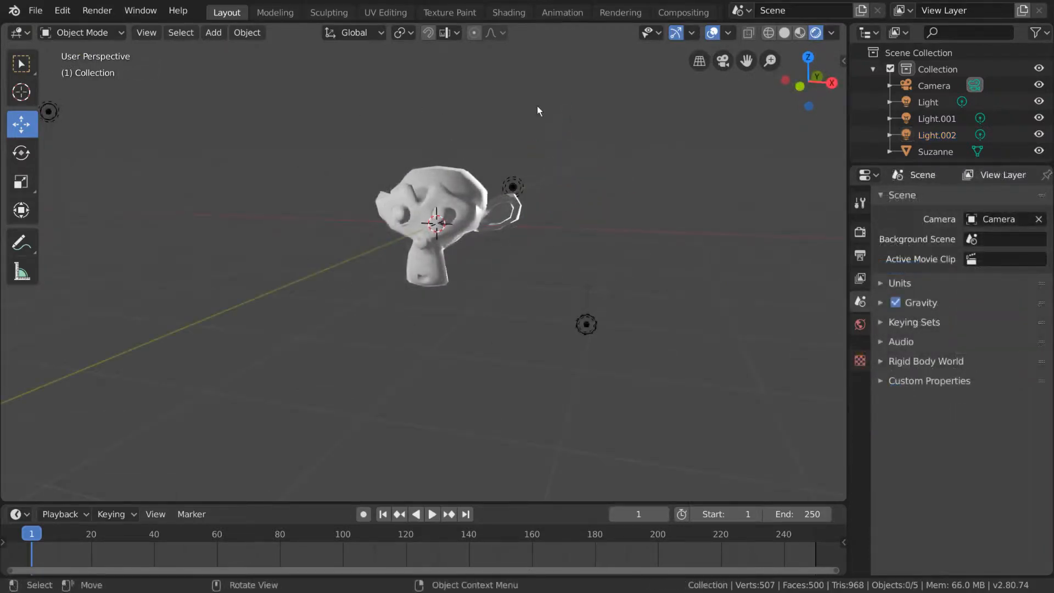
pyautogui.click(213, 34)
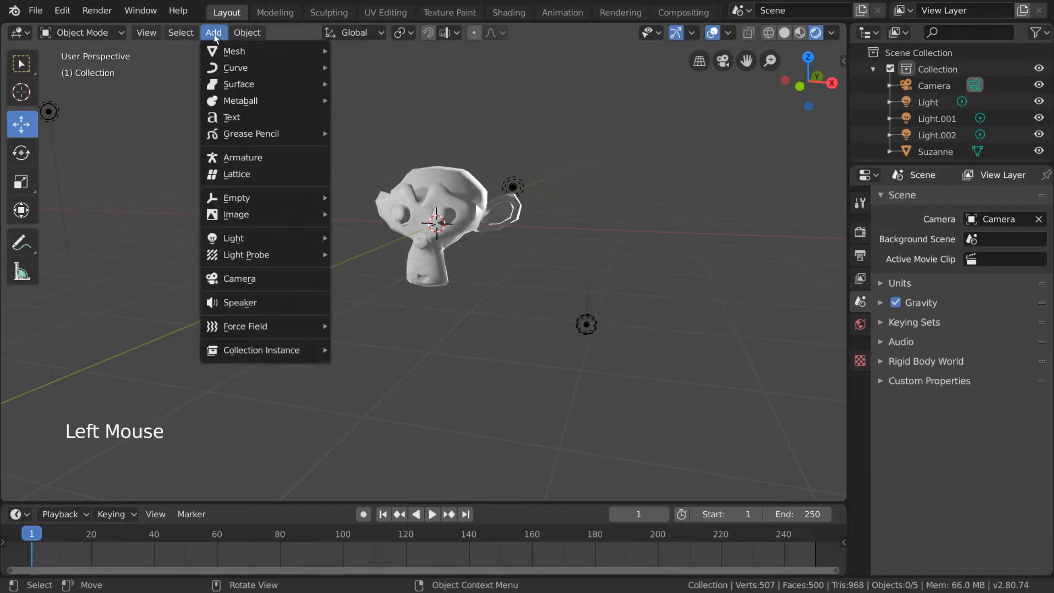
pyautogui.moveTo(236, 51)
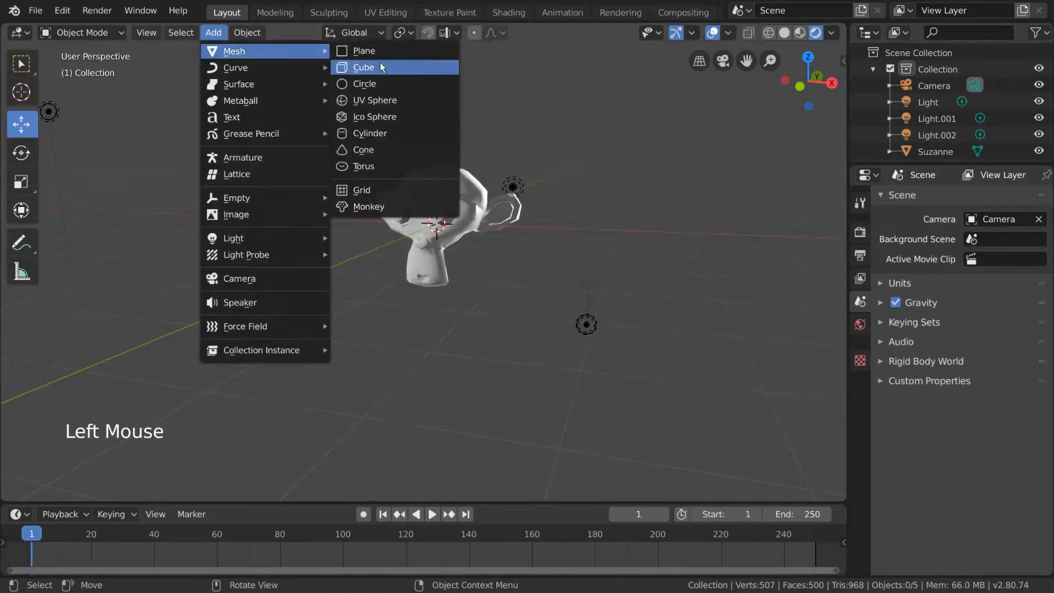
pyautogui.click(363, 67)
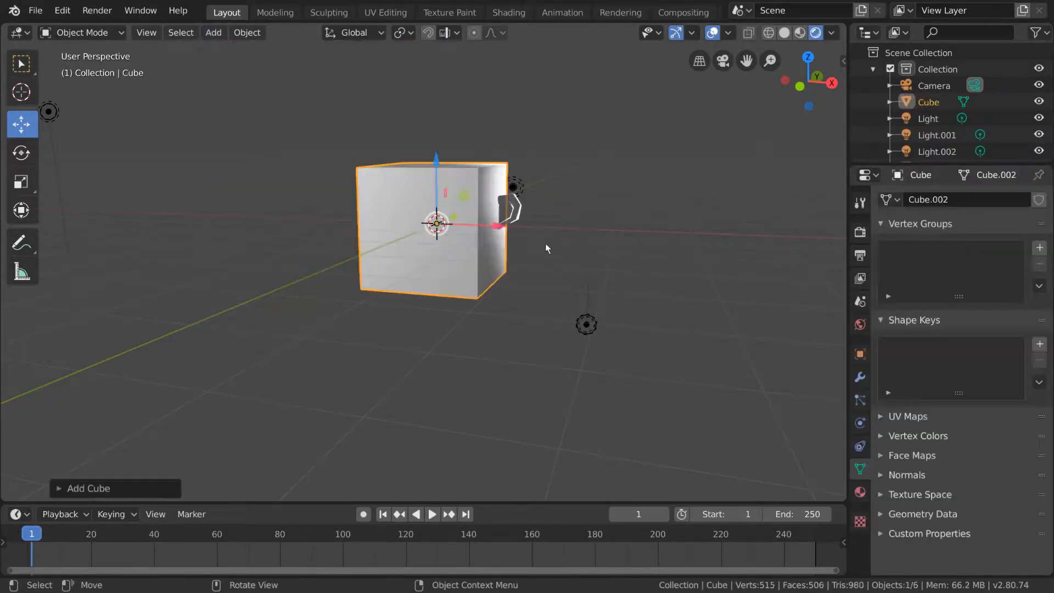
# Scale the cube up until it encloses Suzanne and the lights like a room, and return to the box selection tool
pyautogui.click(20, 182)
pyautogui.moveTo(455, 226); pyautogui.dragTo(645, 212)
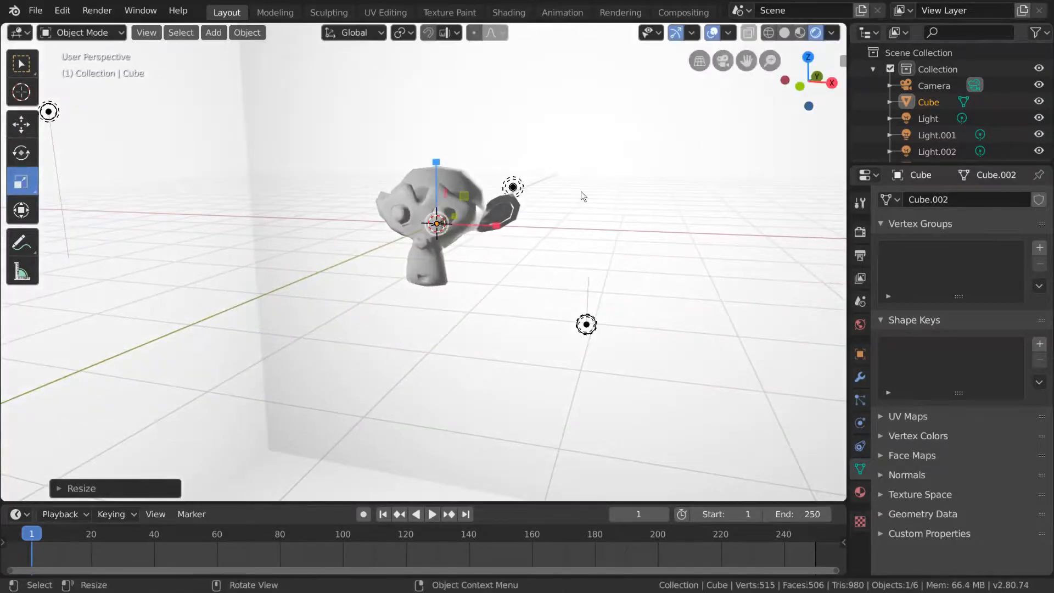
pyautogui.moveTo(389, 230); pyautogui.dragTo(362, 236, button='middle')
pyautogui.click(21, 64)
# Select the light behind Suzanne and change its type from point to spot
pyautogui.moveTo(312, 141); pyautogui.dragTo(537, 284, button='middle')
pyautogui.moveTo(586, 240)
pyautogui.mouseDown(button='middle')
pyautogui.moveTo(577, 242)
pyautogui.moveTo(587, 237)
pyautogui.mouseUp(button='middle')
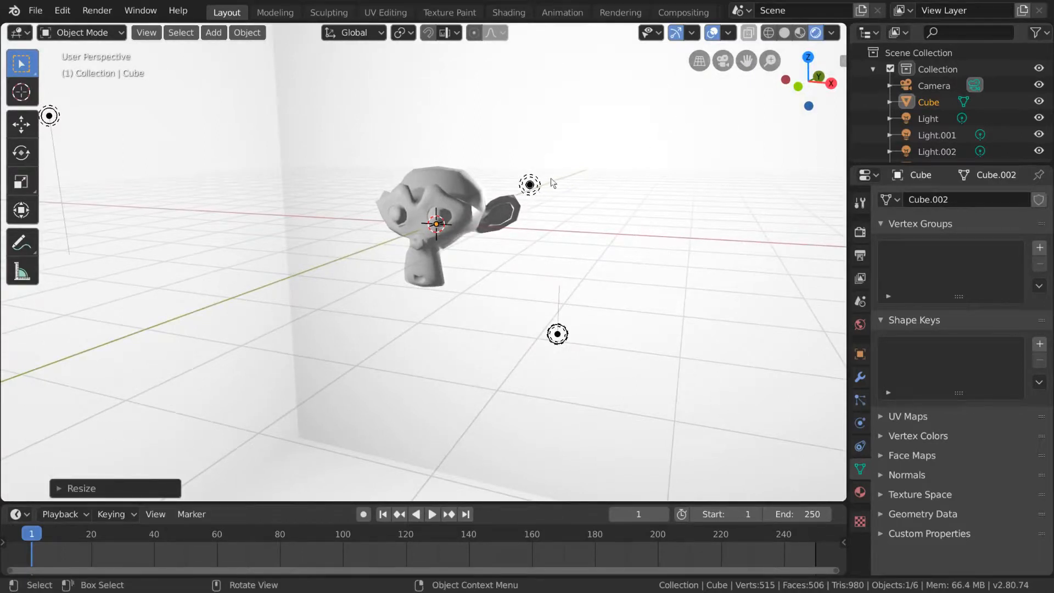
pyautogui.moveTo(531, 239)
pyautogui.mouseDown(button='middle')
pyautogui.moveTo(572, 197)
pyautogui.moveTo(619, 200)
pyautogui.moveTo(683, 228)
pyautogui.moveTo(661, 249)
pyautogui.moveTo(357, 236)
pyautogui.moveTo(597, 238)
pyautogui.moveTo(613, 248)
pyautogui.moveTo(525, 230)
pyautogui.moveTo(602, 214)
pyautogui.moveTo(559, 214)
pyautogui.moveTo(539, 231)
pyautogui.mouseUp(button='middle')
pyautogui.moveTo(647, 185); pyautogui.dragTo(651, 187, button='middle')
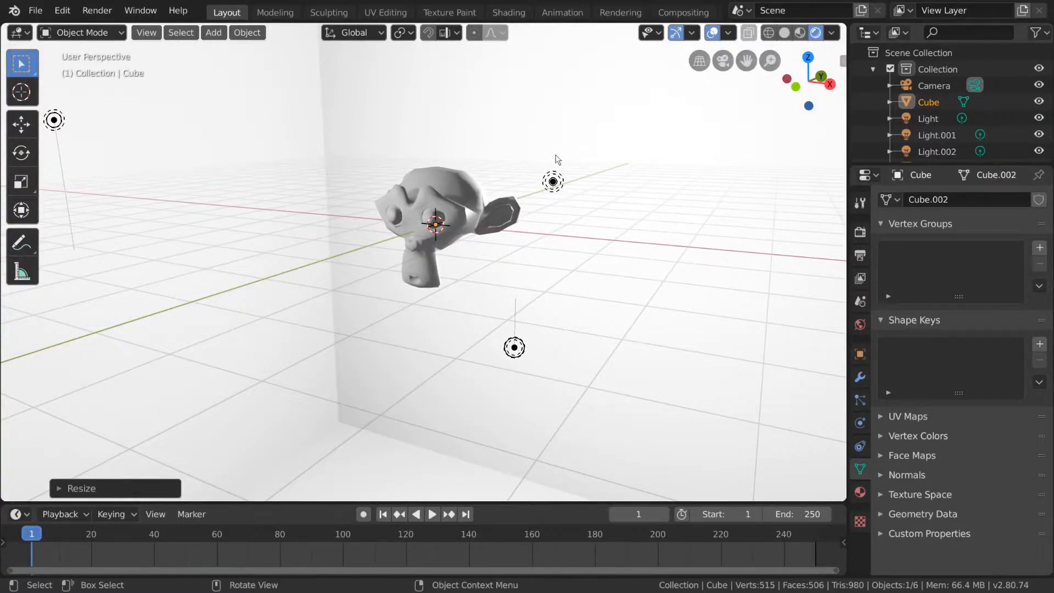
pyautogui.click(553, 182)
pyautogui.moveTo(618, 231)
pyautogui.mouseDown(button='middle')
pyautogui.moveTo(550, 238)
pyautogui.moveTo(617, 237)
pyautogui.mouseUp(button='middle')
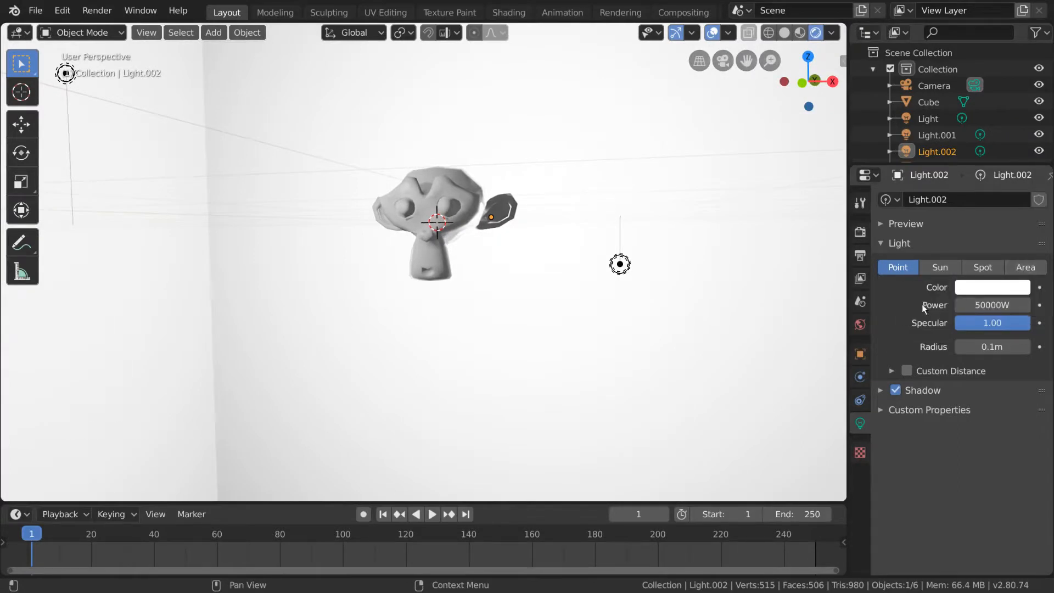
pyautogui.click(993, 265)
# Rotate the spot light behind Suzanne freely so that its cone points towards the head
pyautogui.moveTo(599, 273); pyautogui.dragTo(546, 283, button='middle')
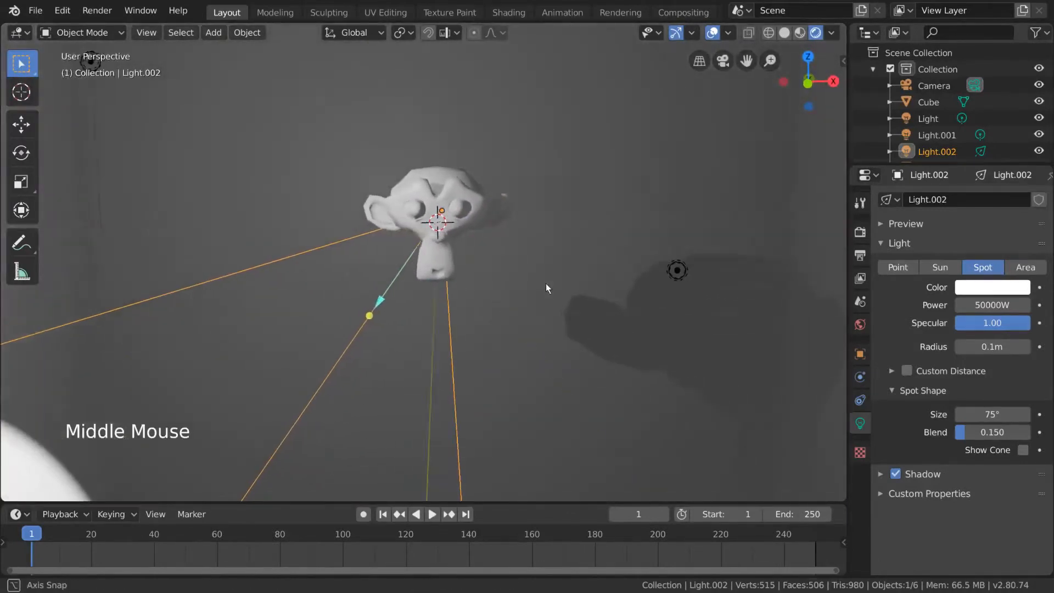
pyautogui.click(21, 152)
pyautogui.moveTo(468, 243); pyautogui.dragTo(505, 187)
pyautogui.moveTo(505, 187)
pyautogui.mouseDown(button='middle')
pyautogui.moveTo(387, 199)
pyautogui.moveTo(487, 190)
pyautogui.mouseUp(button='middle')
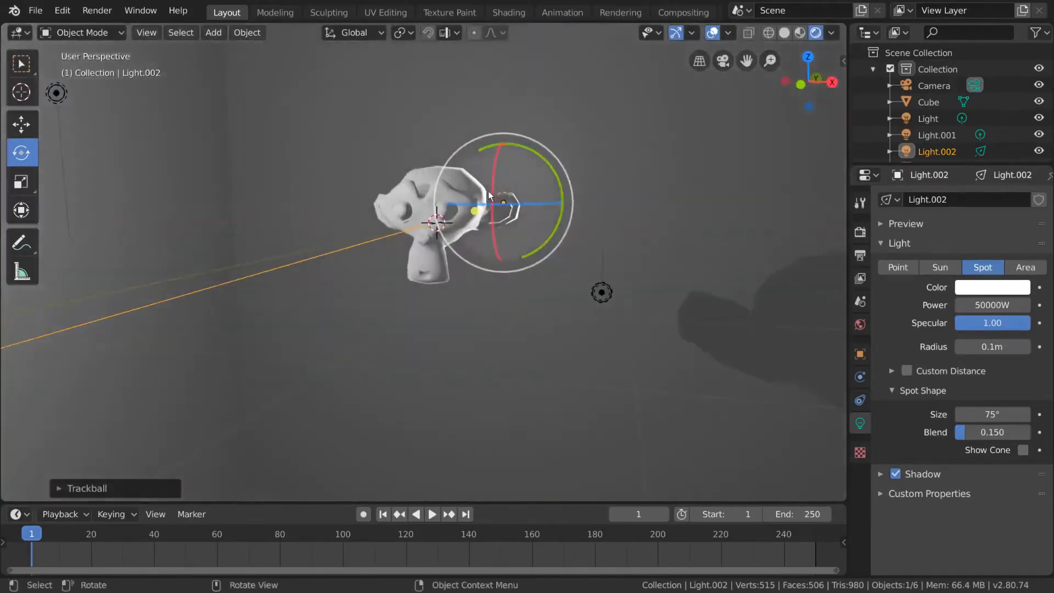
# Narrow the spot light's cone by setting its spot shape size to 30.6°
pyautogui.moveTo(965, 413); pyautogui.dragTo(931, 412)
pyautogui.moveTo(549, 293); pyautogui.dragTo(854, 354, button='middle')
pyautogui.moveTo(983, 414); pyautogui.dragTo(1027, 416)
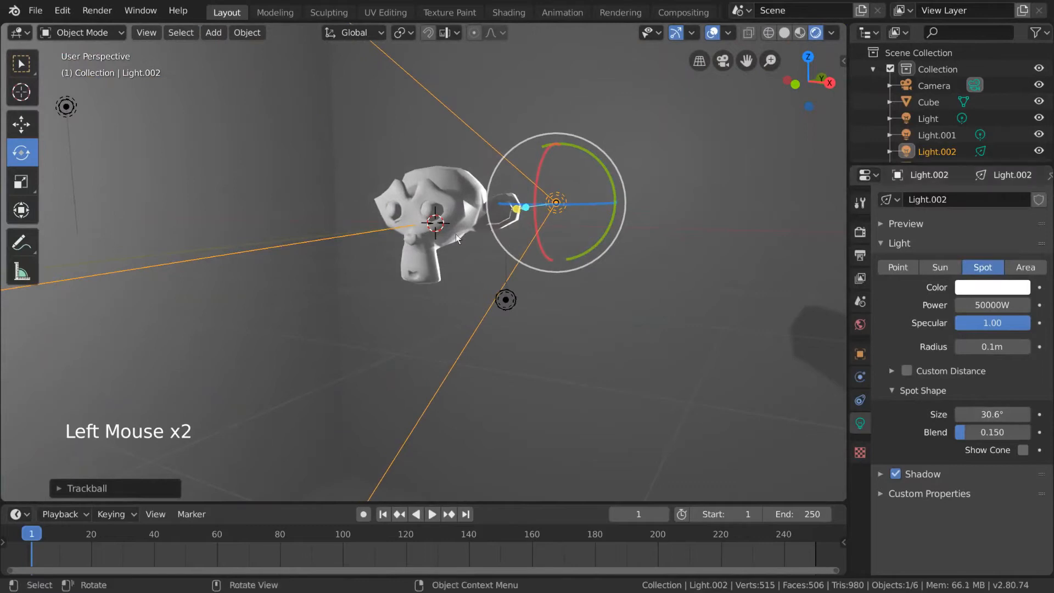
# Select the original key point light and view Suzanne from the front with its shadow on the back wall
pyautogui.scroll(-3, 445, 247)
pyautogui.scroll(1, 433, 267)
pyautogui.moveTo(418, 250); pyautogui.dragTo(578, 265, button='middle')
pyautogui.click(210, 165)
pyautogui.scroll(2, 545, 242)
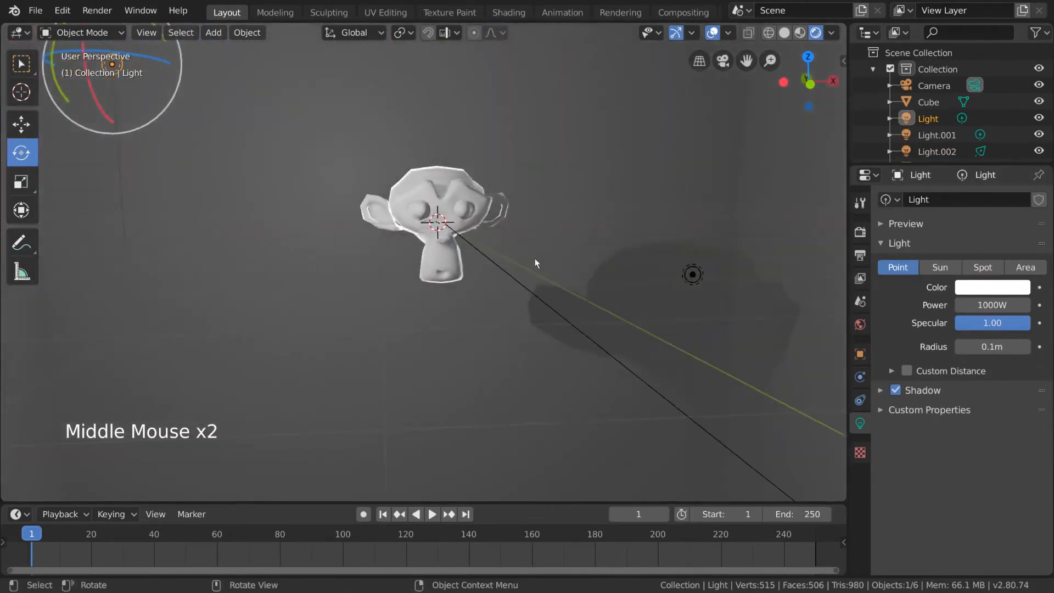